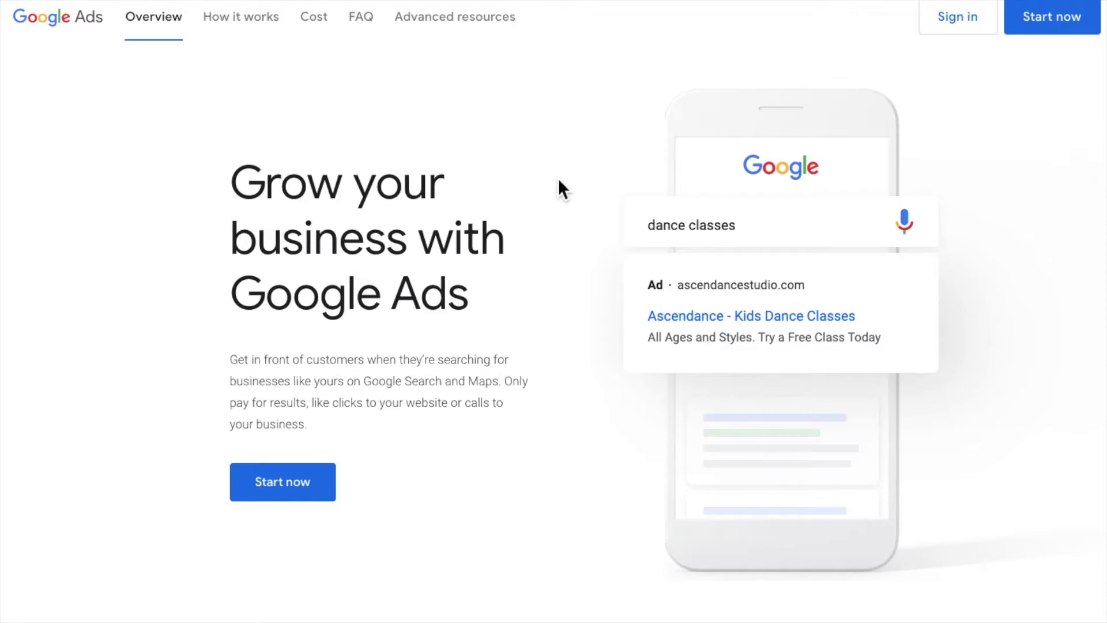
Sign in and start a new Website conversion action from the Conversions summary.
left_click(969, 35)
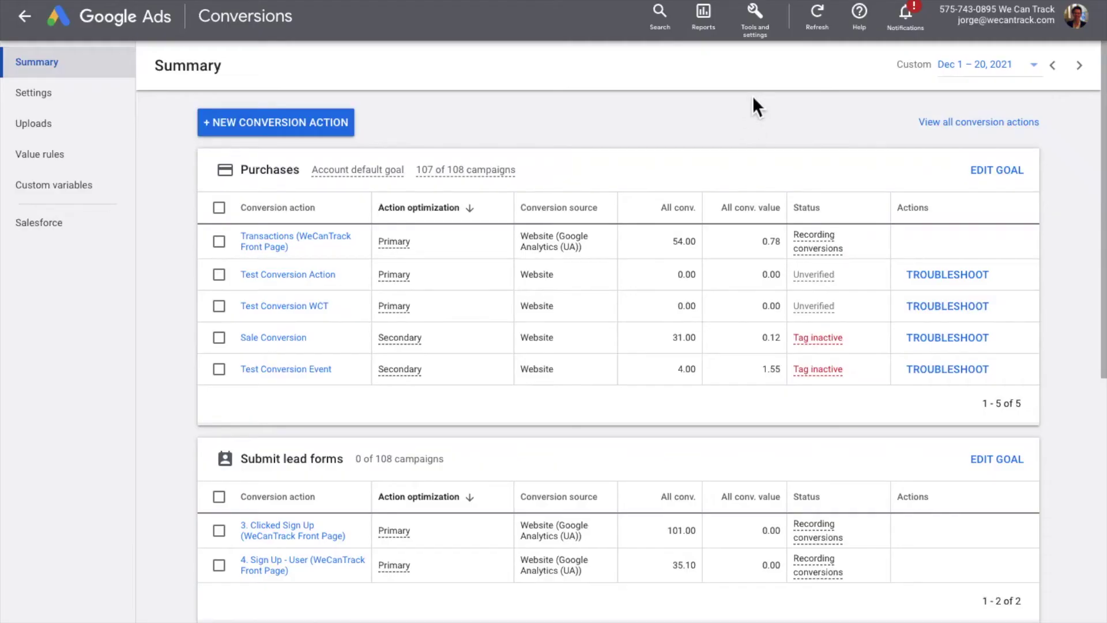
left_click(754, 20)
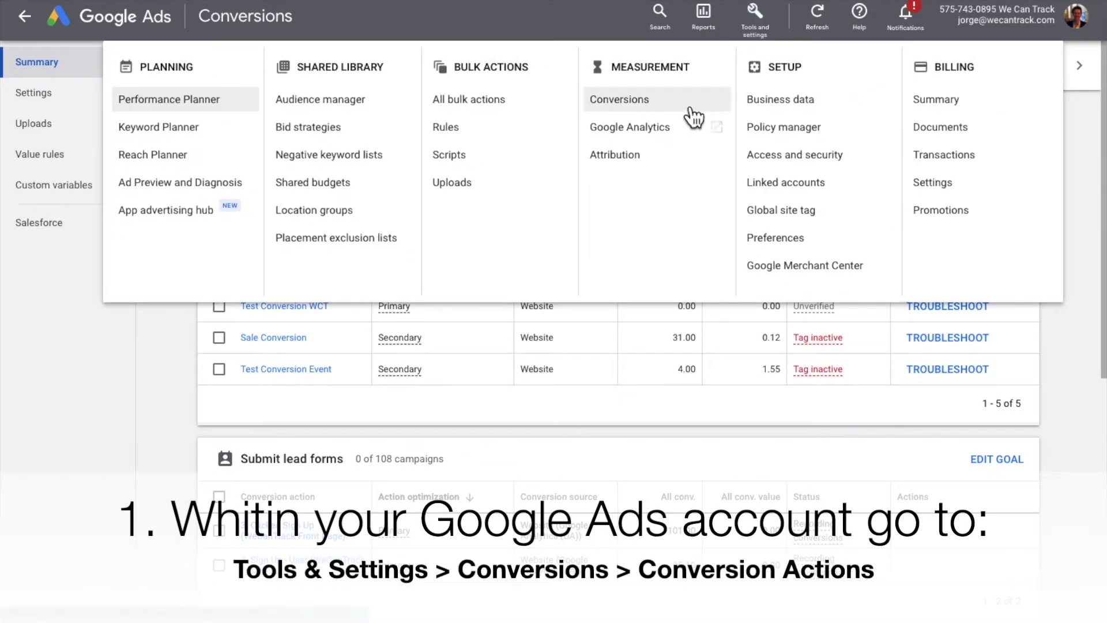
left_click(666, 103)
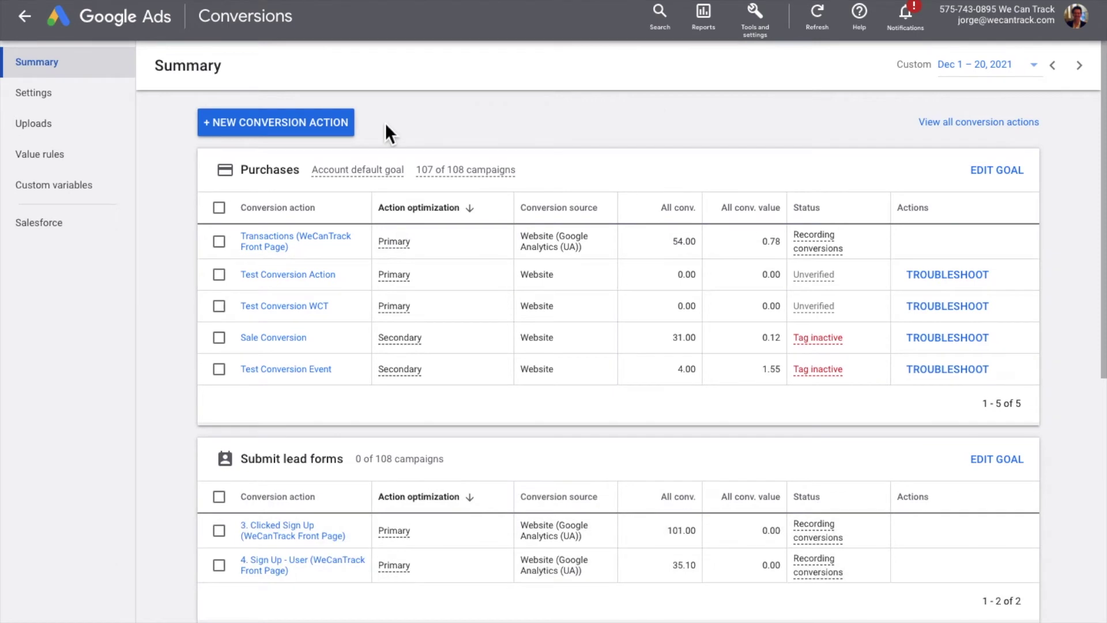
left_click(288, 130)
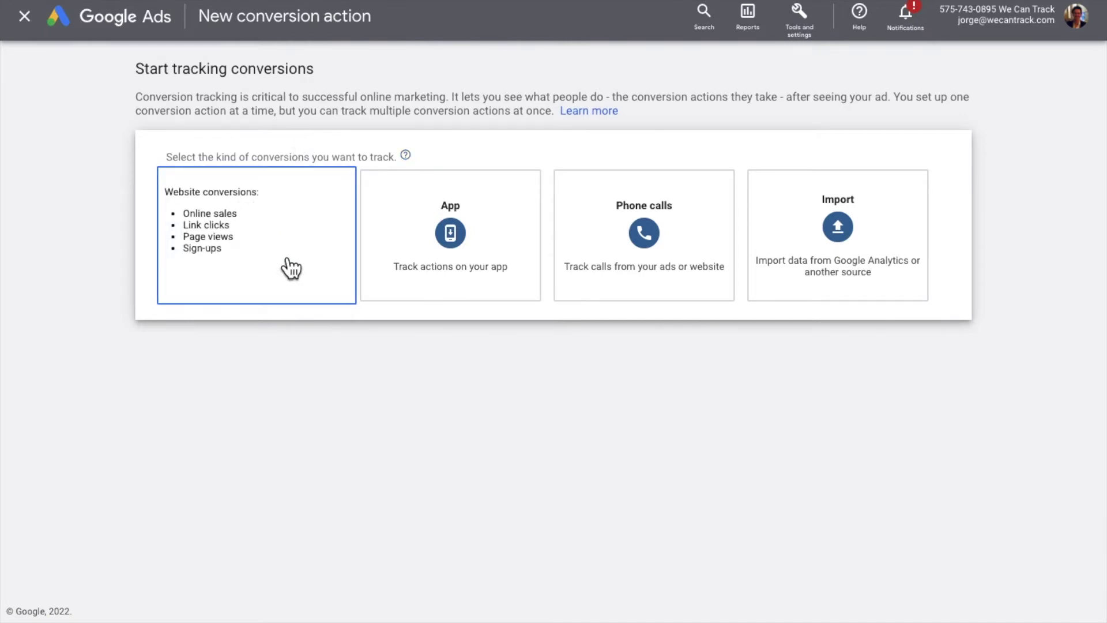
left_click(291, 268)
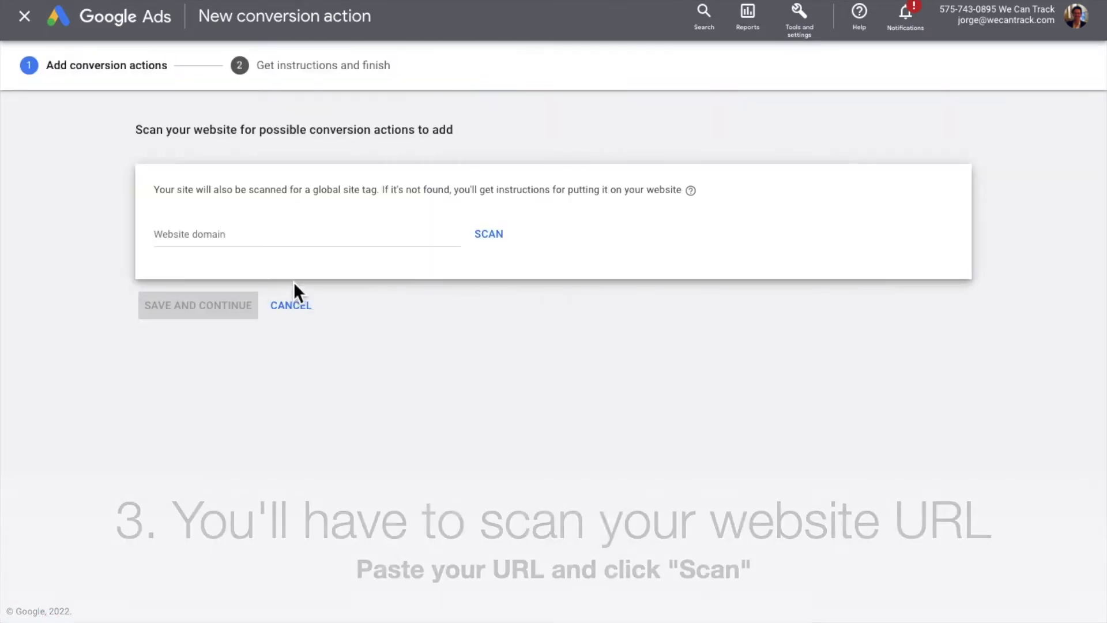
Scan the wecantrack.com domain, then choose to add a conversion action manually with code.
left_click(250, 235)
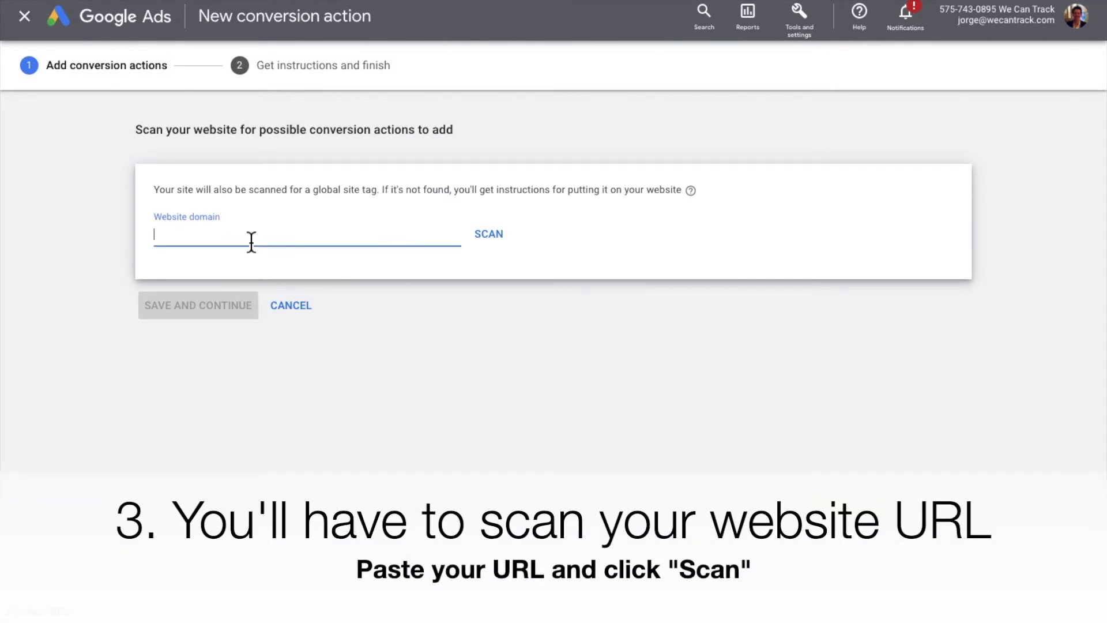
type("https://wecantrack.com/")
left_click(488, 233)
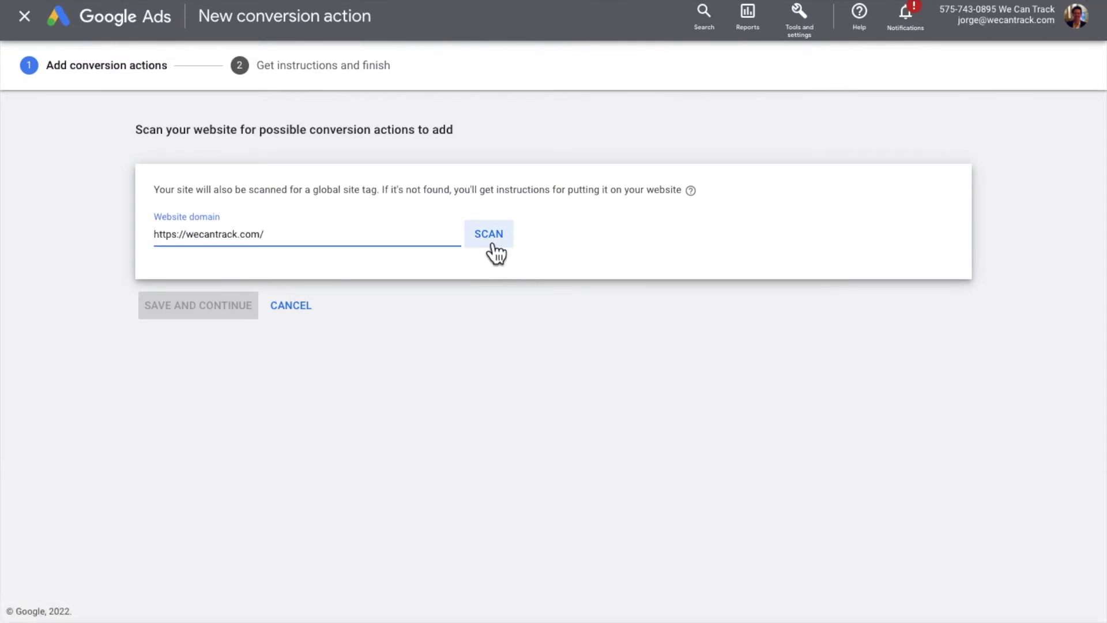
left_click(500, 251)
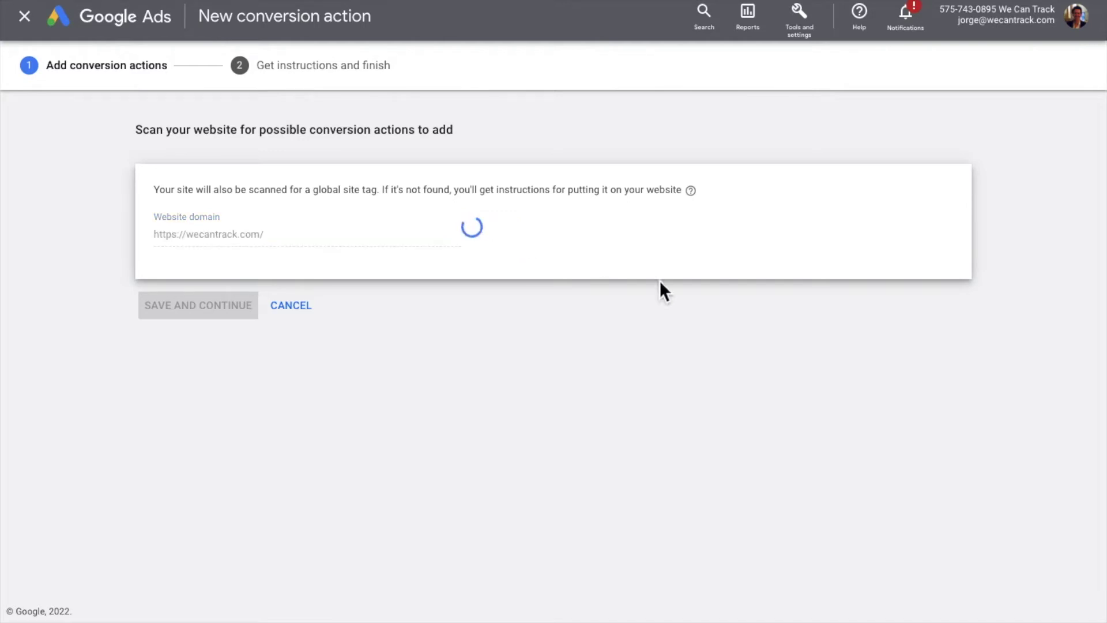
scroll(660, 280, "down", 3)
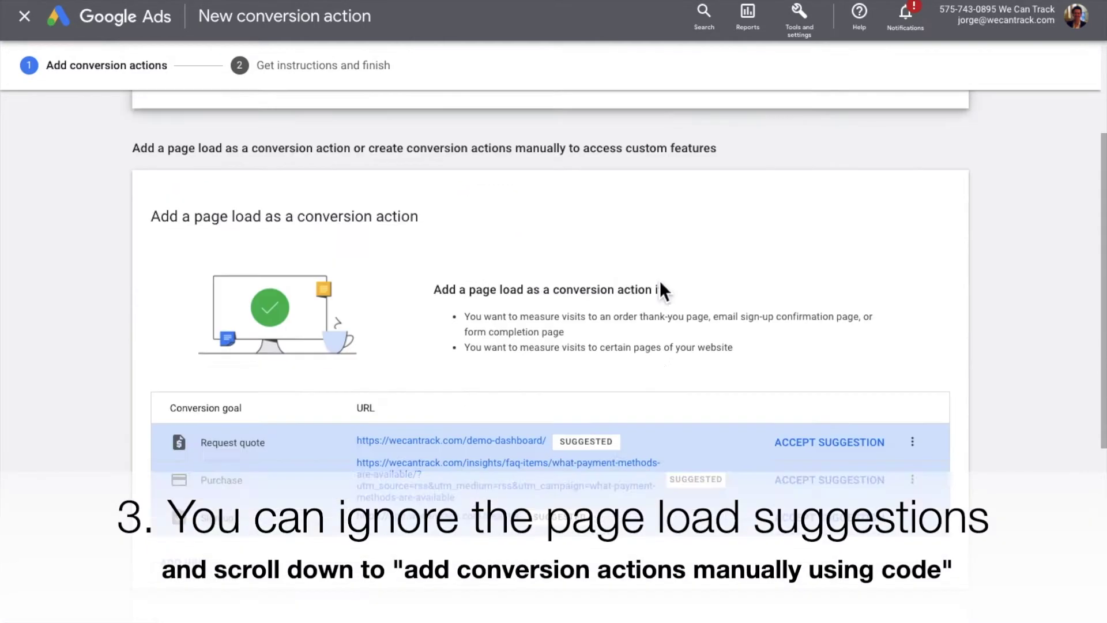
scroll(660, 280, "down", 2)
scroll(660, 280, "down", 3)
scroll(660, 280, "down", 1)
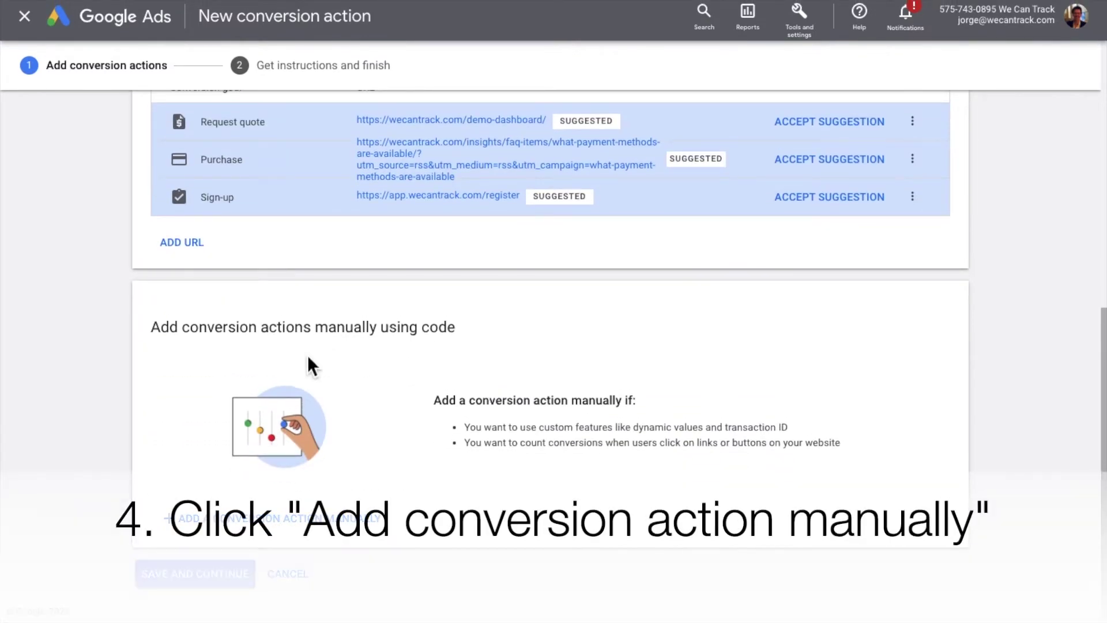
left_click(316, 523)
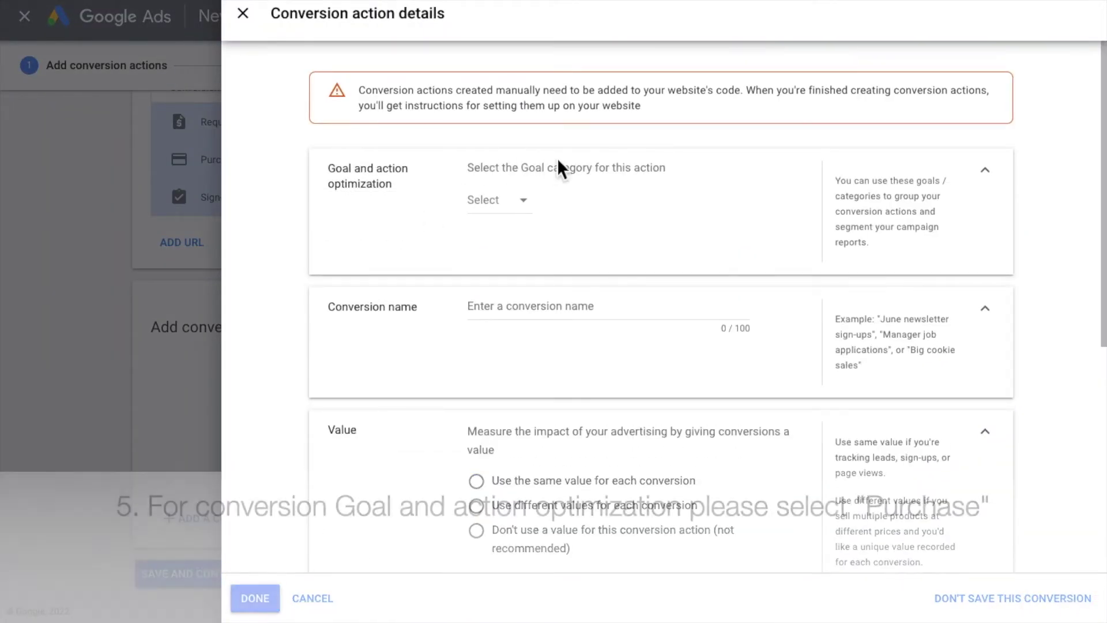
Set the goal category to Purchase and expand the conversion action optimization options.
left_click(526, 205)
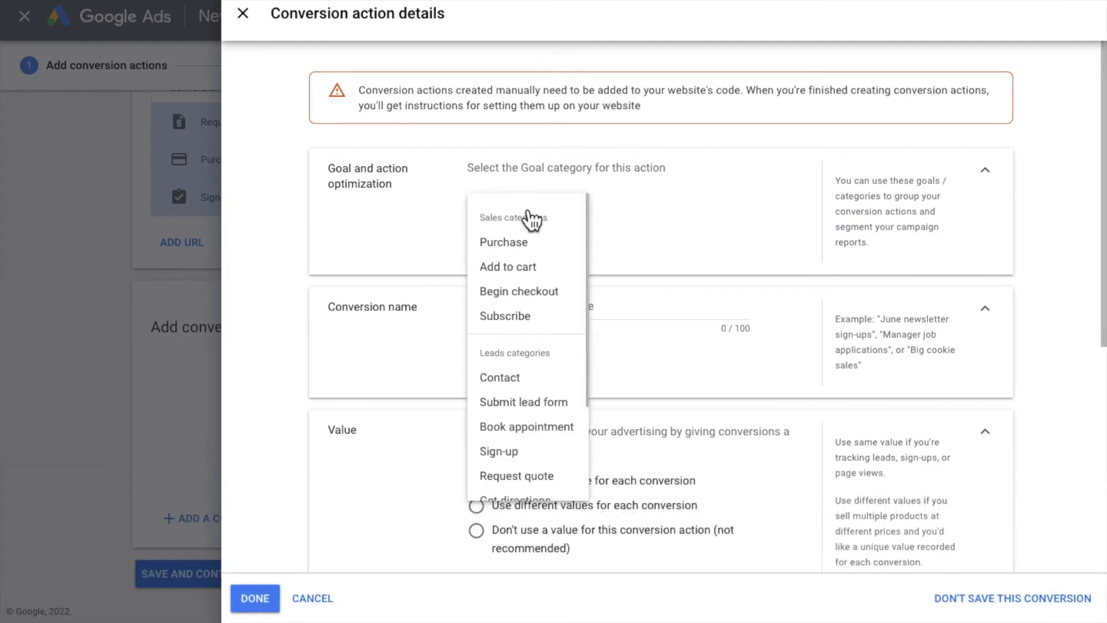
left_click(511, 243)
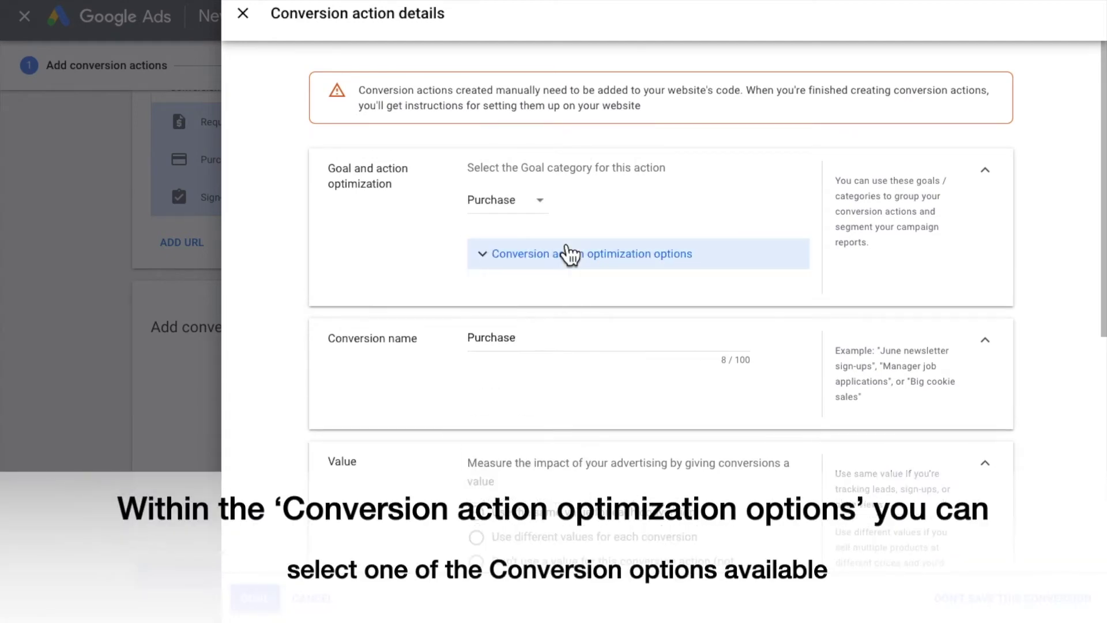
left_click(574, 259)
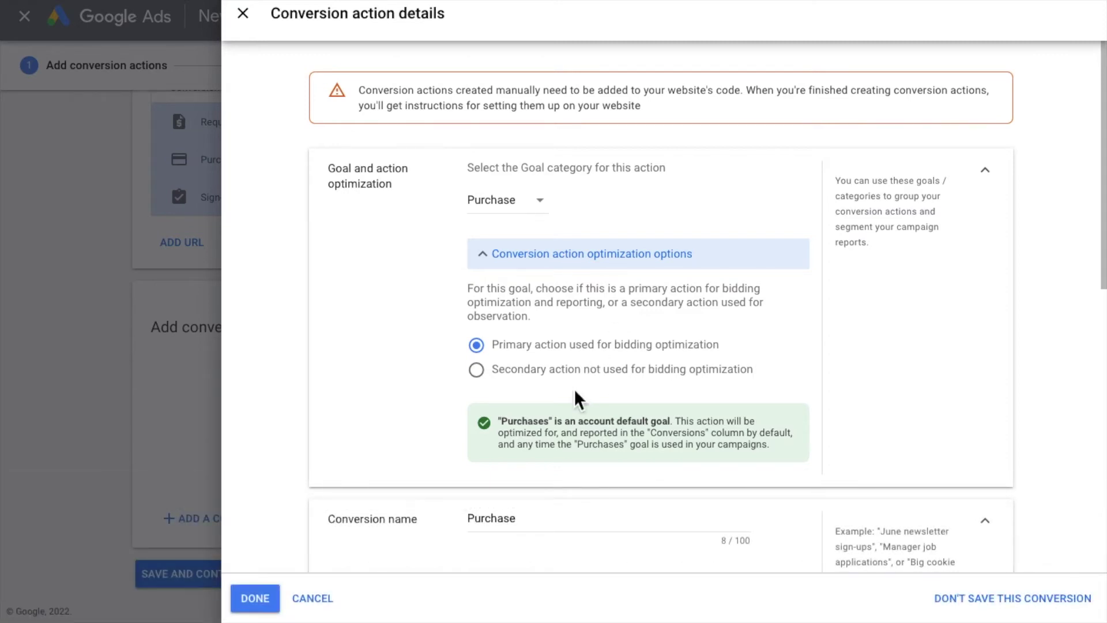
scroll(574, 388, "down", 2)
scroll(575, 389, "down", 2)
scroll(574, 388, "down", 2)
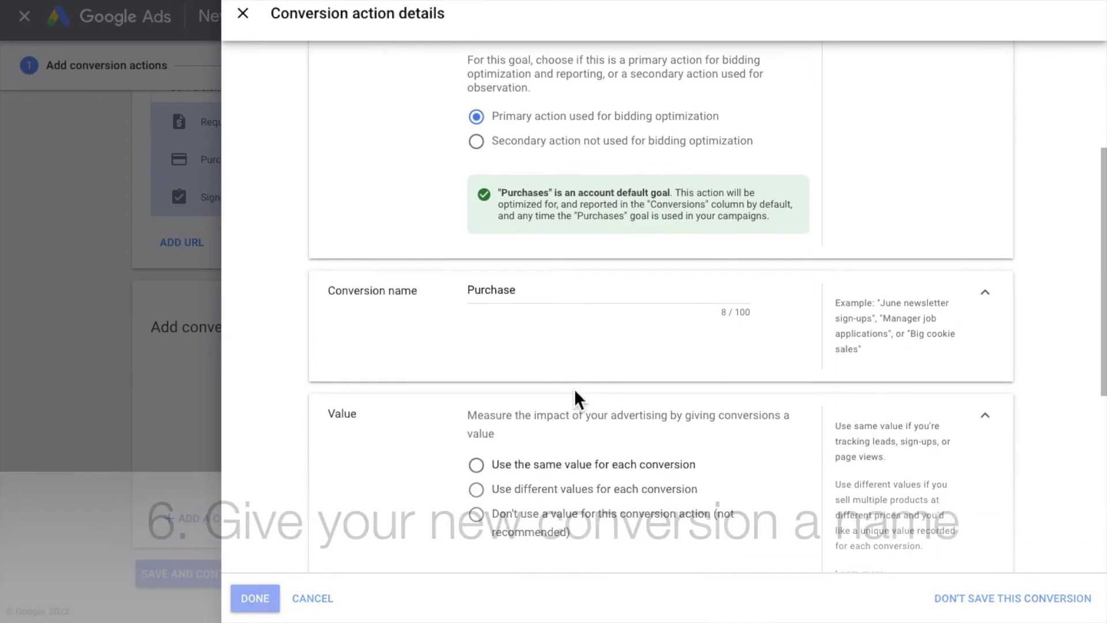
Name the action Test Sale, using different values per conversion, default value 0, and a 30-day window.
double_click(544, 291)
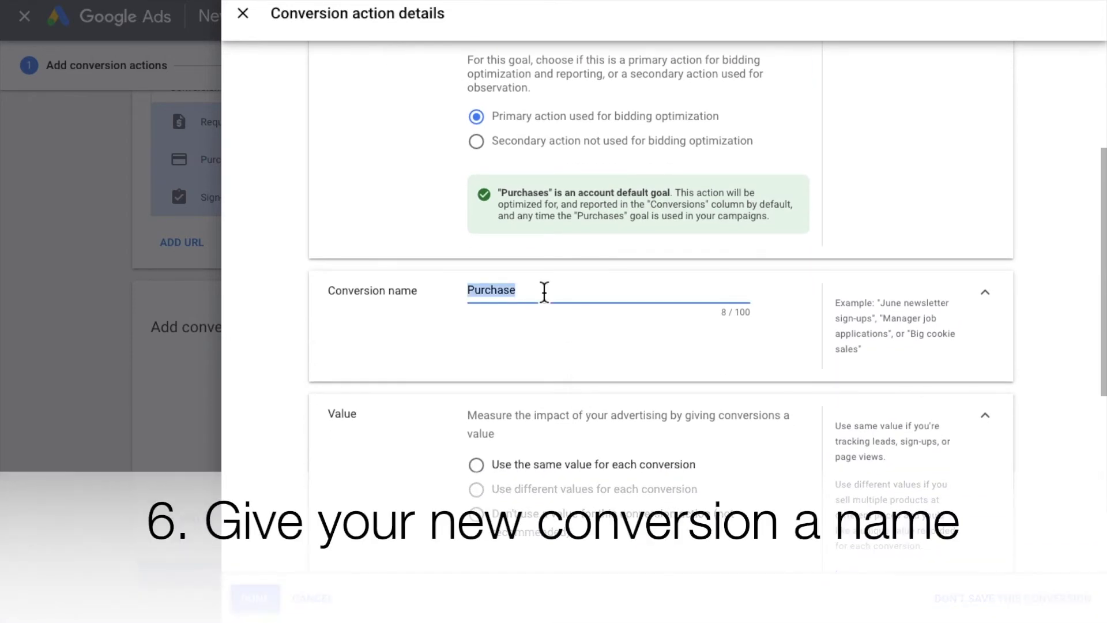
type("Test ")
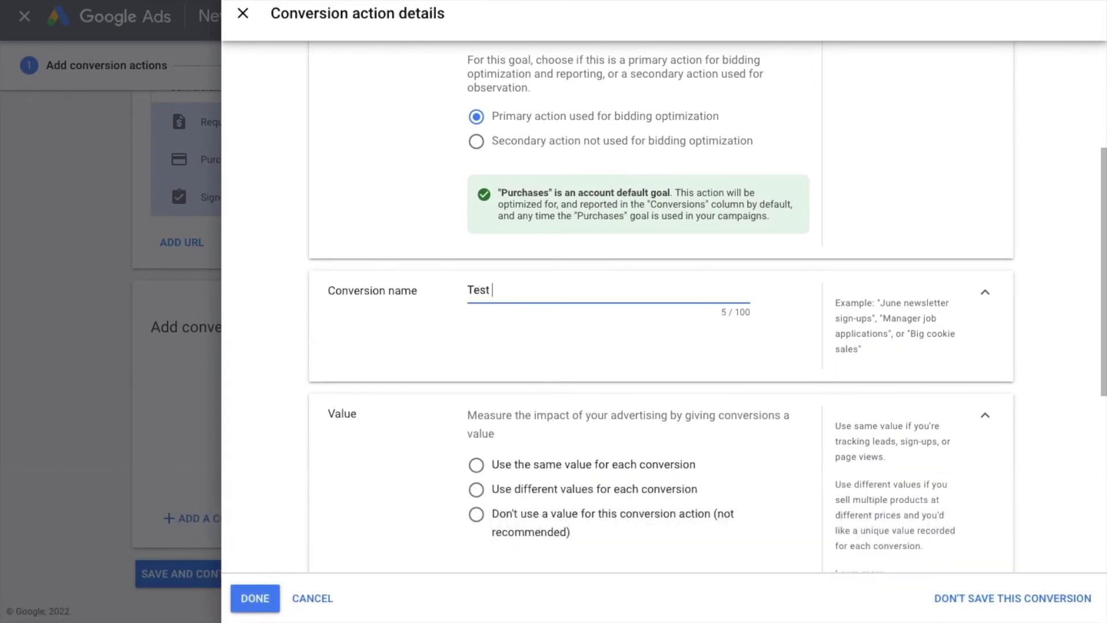
type("Sale")
scroll(638, 325, "down", 2)
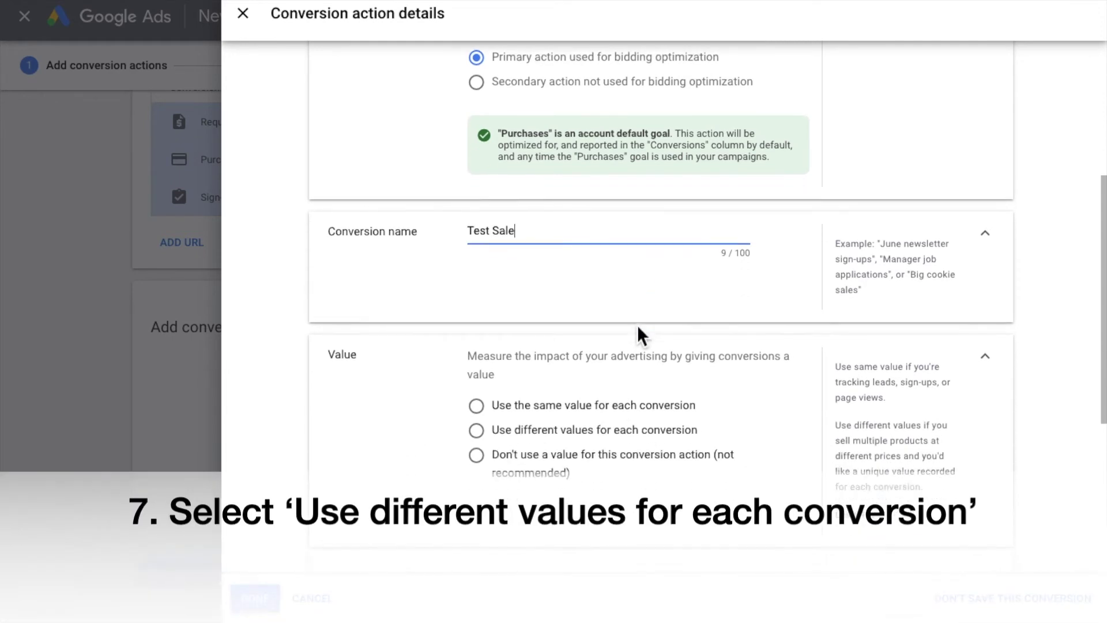
scroll(637, 324, "down", 1)
scroll(638, 323, "down", 2)
scroll(637, 324, "down", 1)
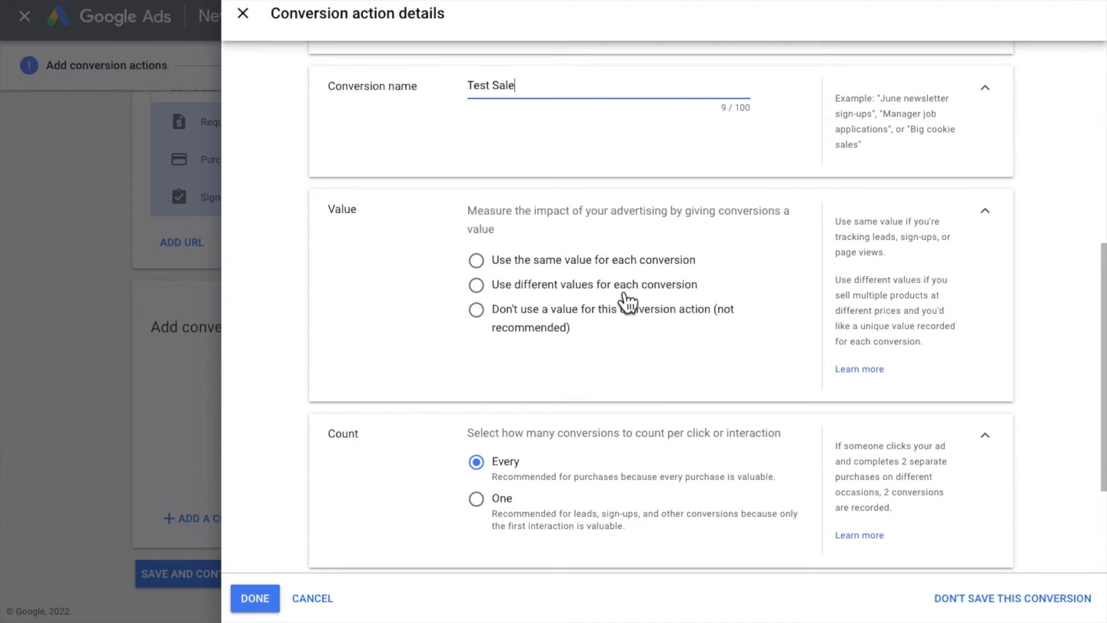
left_click(642, 289)
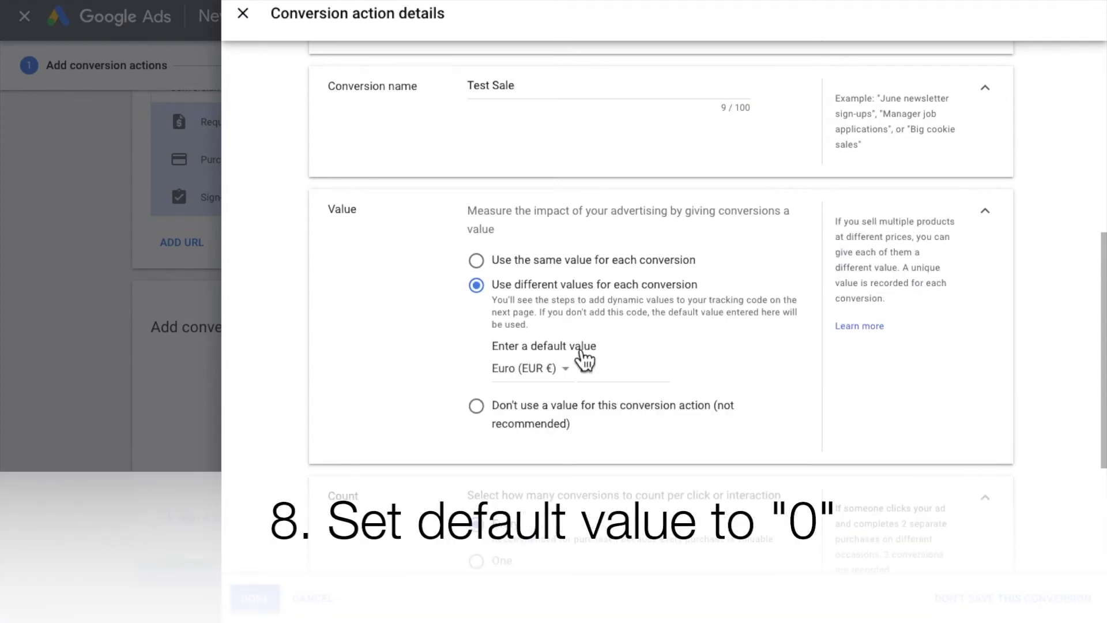
left_click(610, 369)
key("BackSpace")
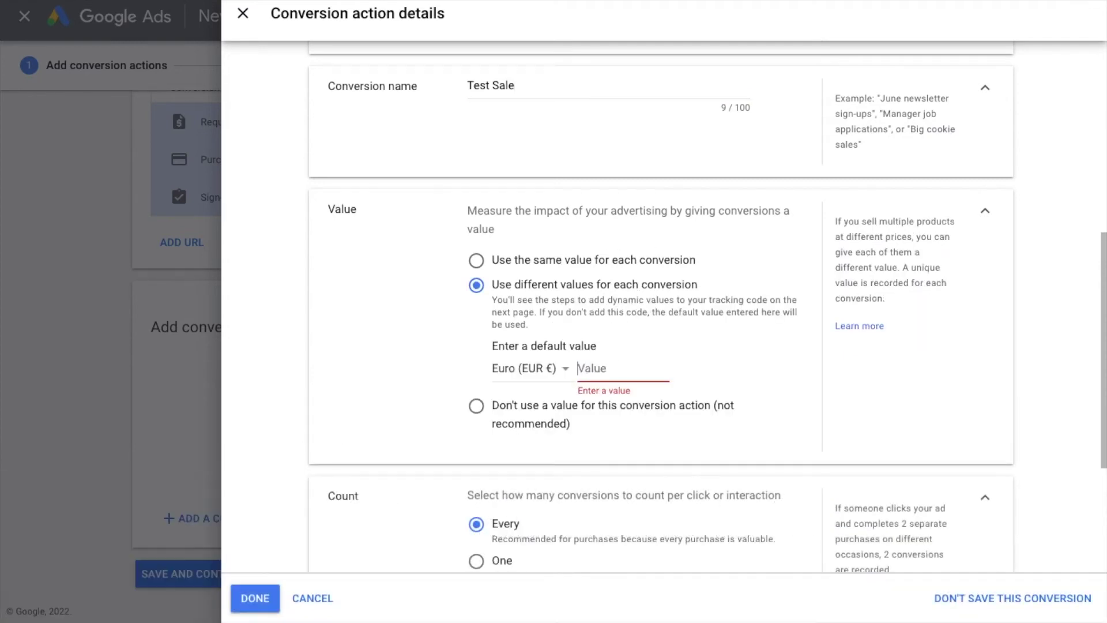
type("0")
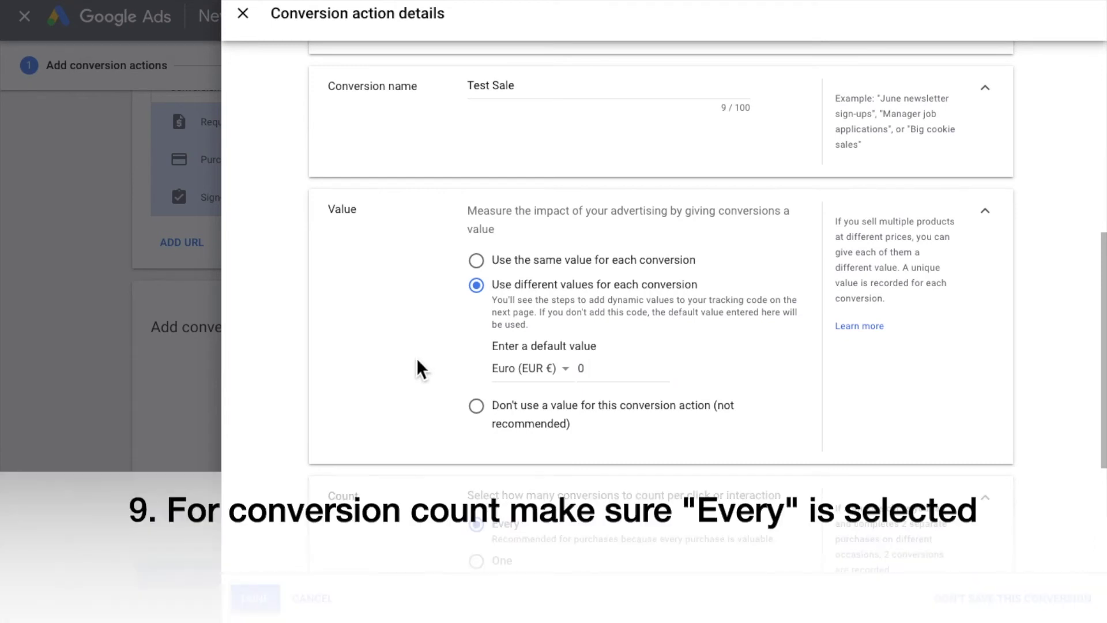
scroll(416, 357, "down", 3)
scroll(415, 357, "down", 2)
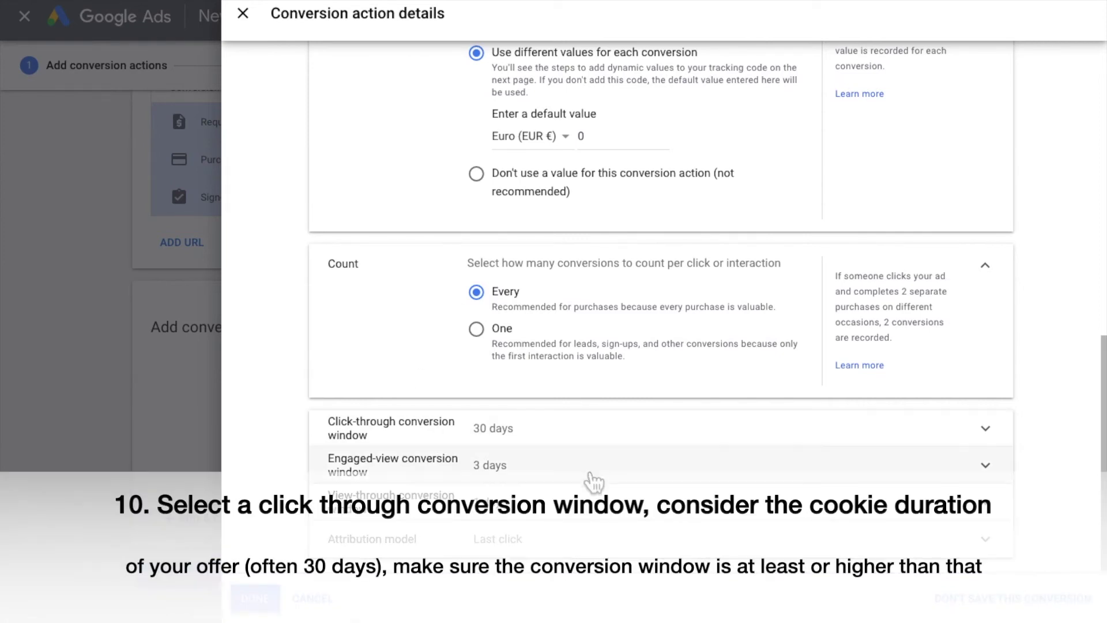
left_click(580, 427)
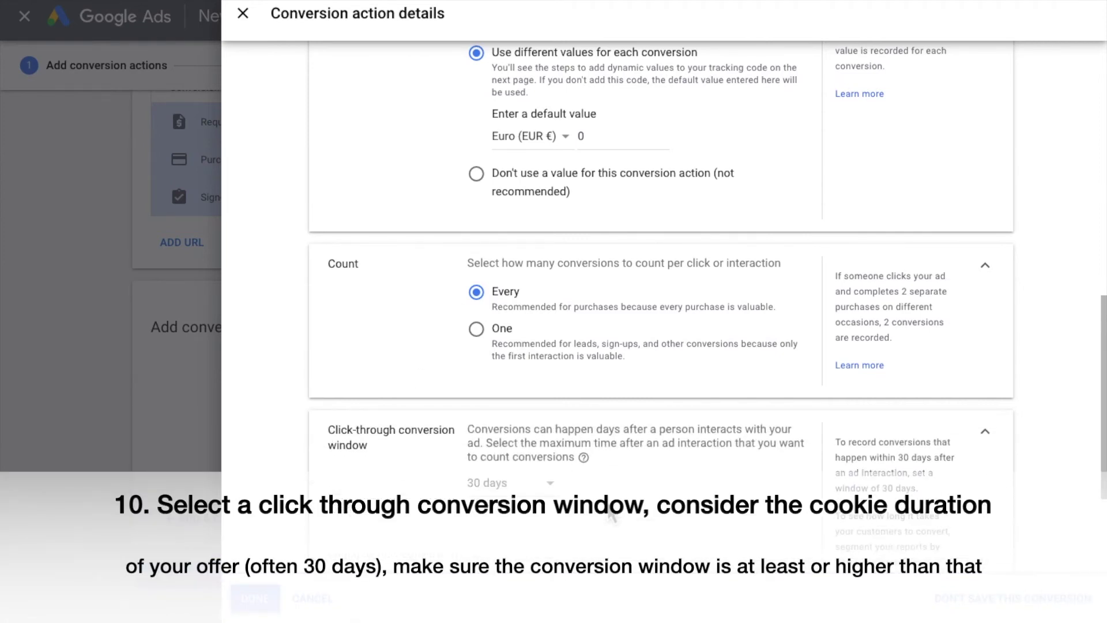
scroll(612, 515, "down", 1)
scroll(611, 515, "down", 1)
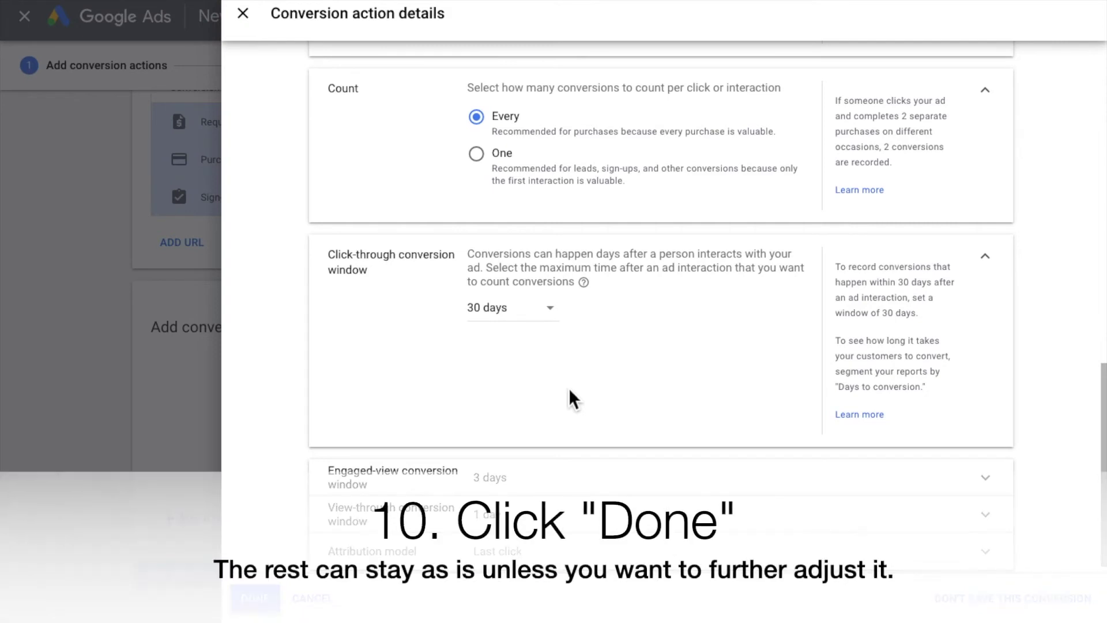
scroll(568, 387, "down", 1)
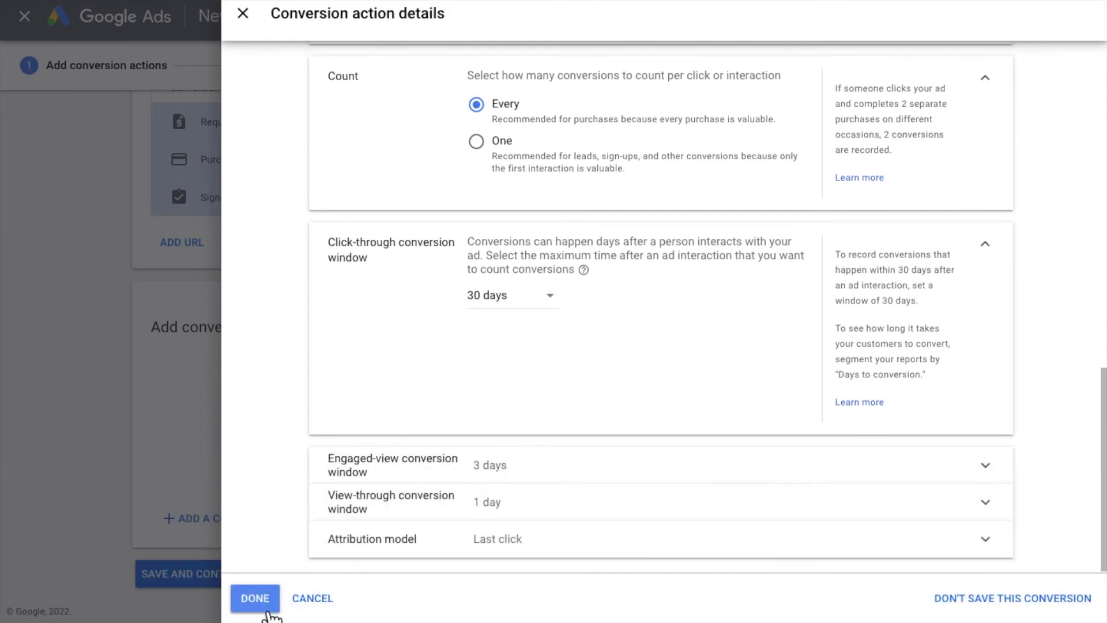
left_click(255, 597)
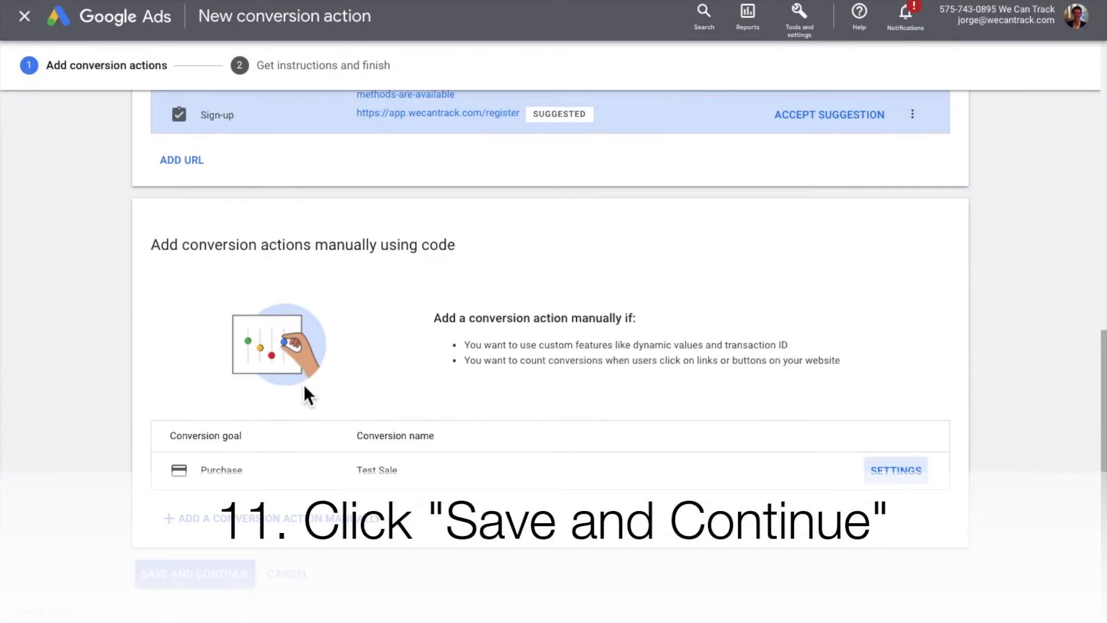
scroll(306, 390, "down", 1)
Save Test Sale and copy the send_to tag ID and label from its event snippet.
left_click(186, 576)
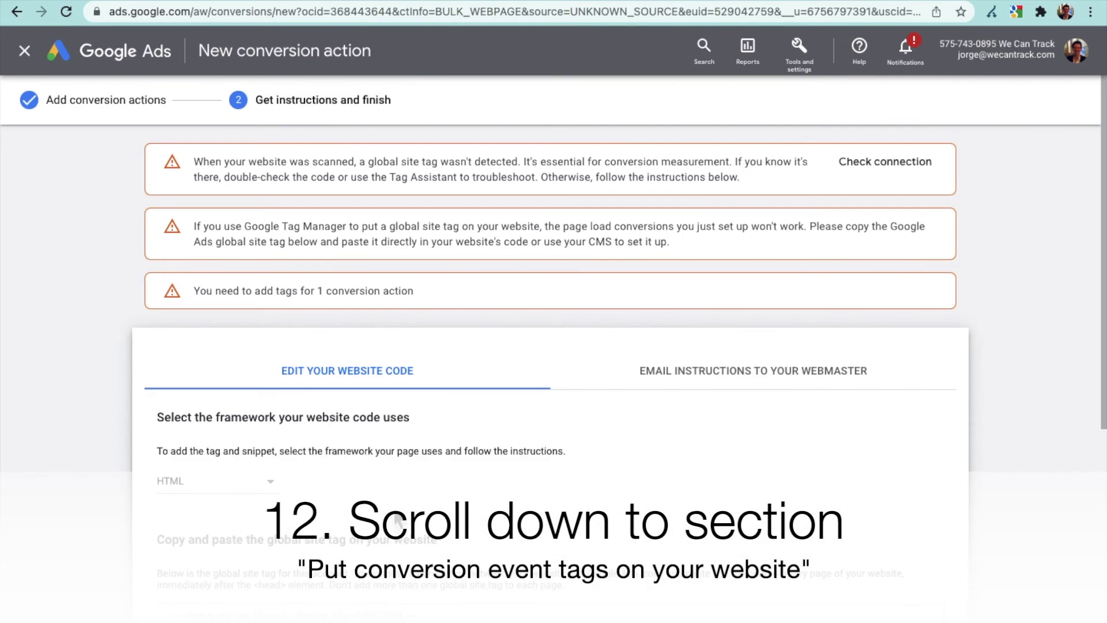
scroll(397, 520, "down", 5)
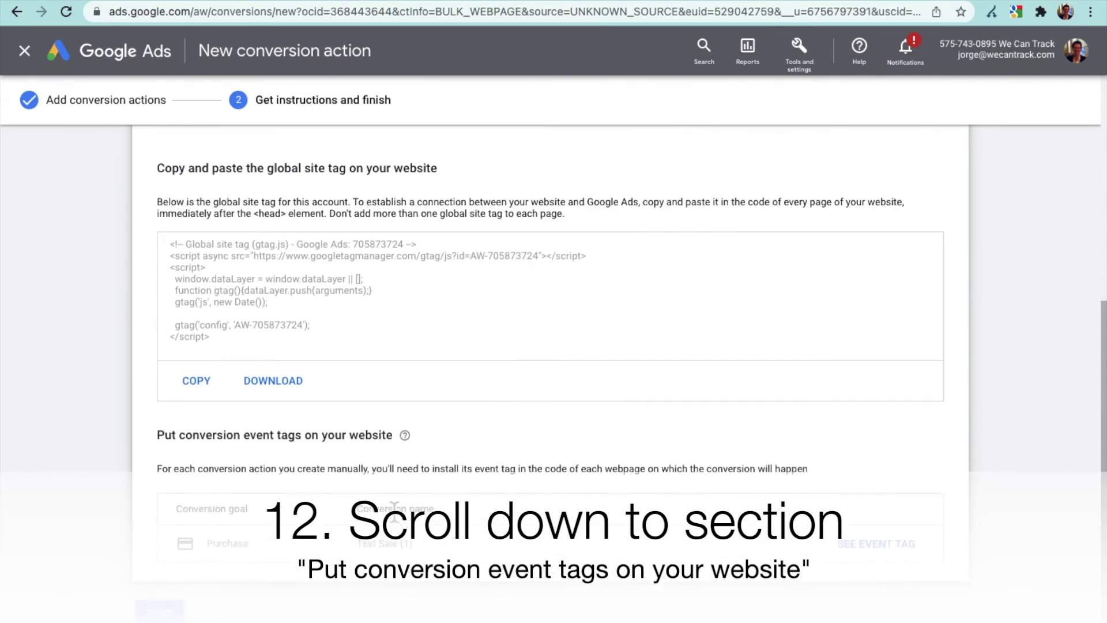
scroll(393, 510, "down", 1)
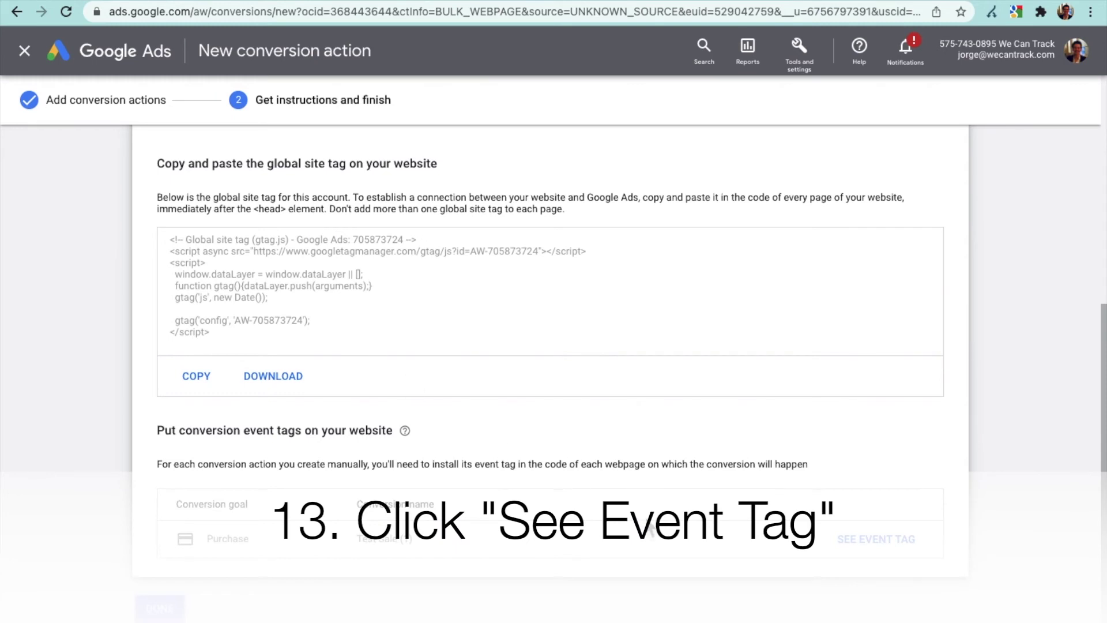
left_click(899, 554)
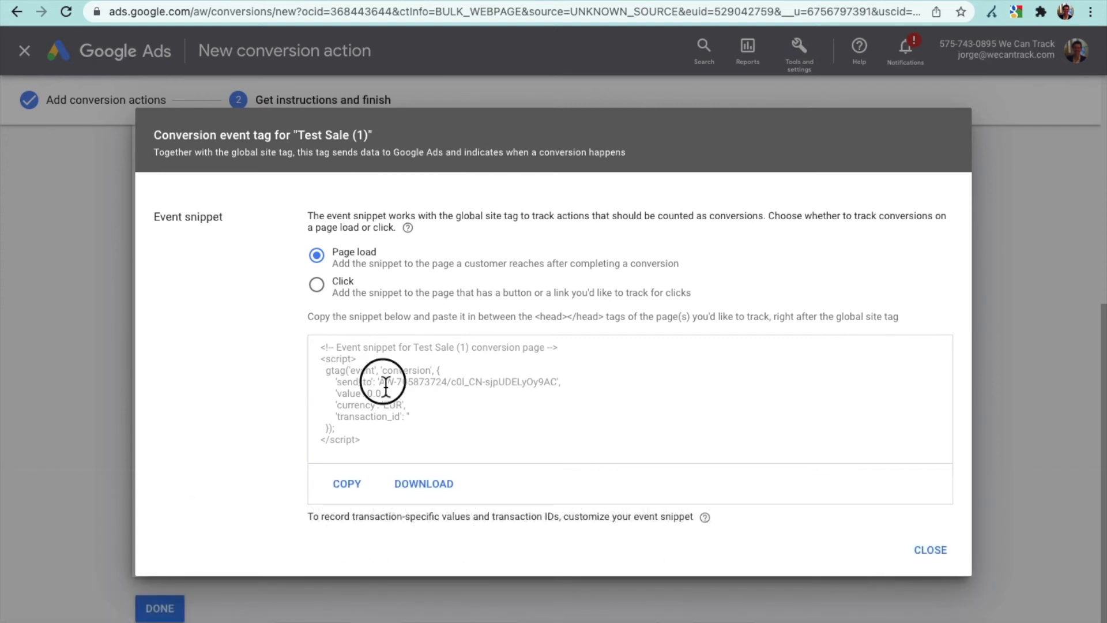
left_click_drag(385, 382, 558, 385)
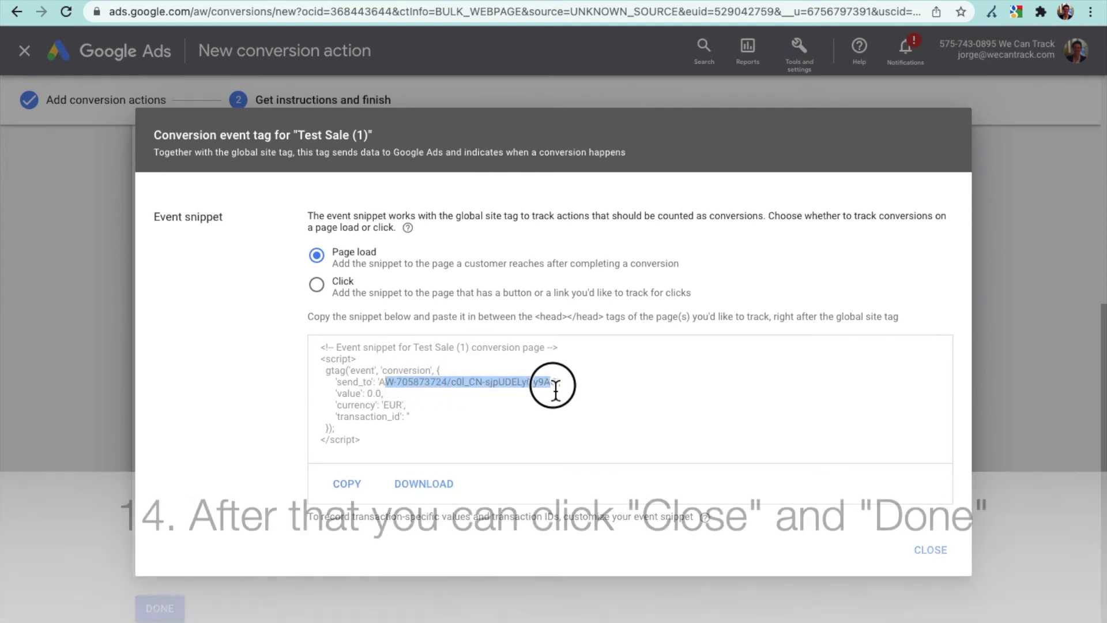
left_click(558, 385)
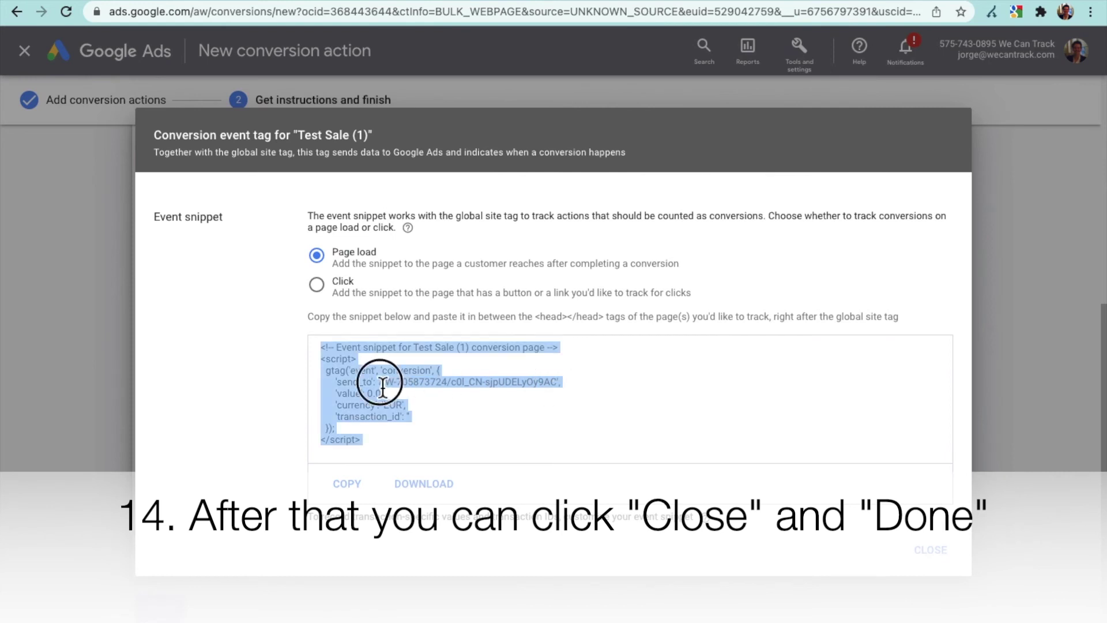
left_click(380, 382)
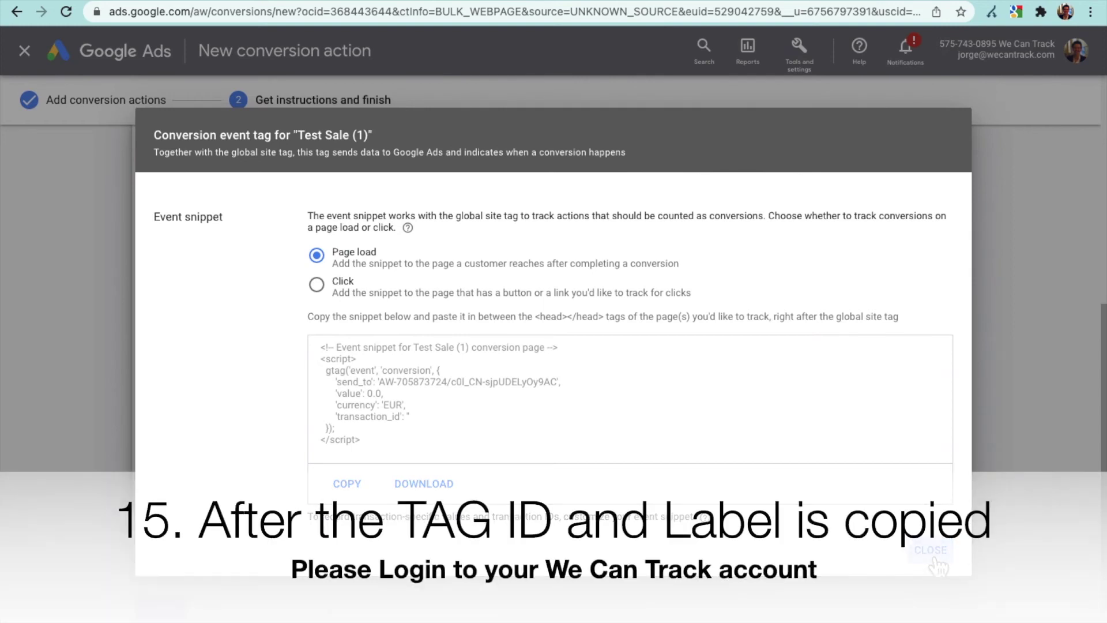
left_click(930, 551)
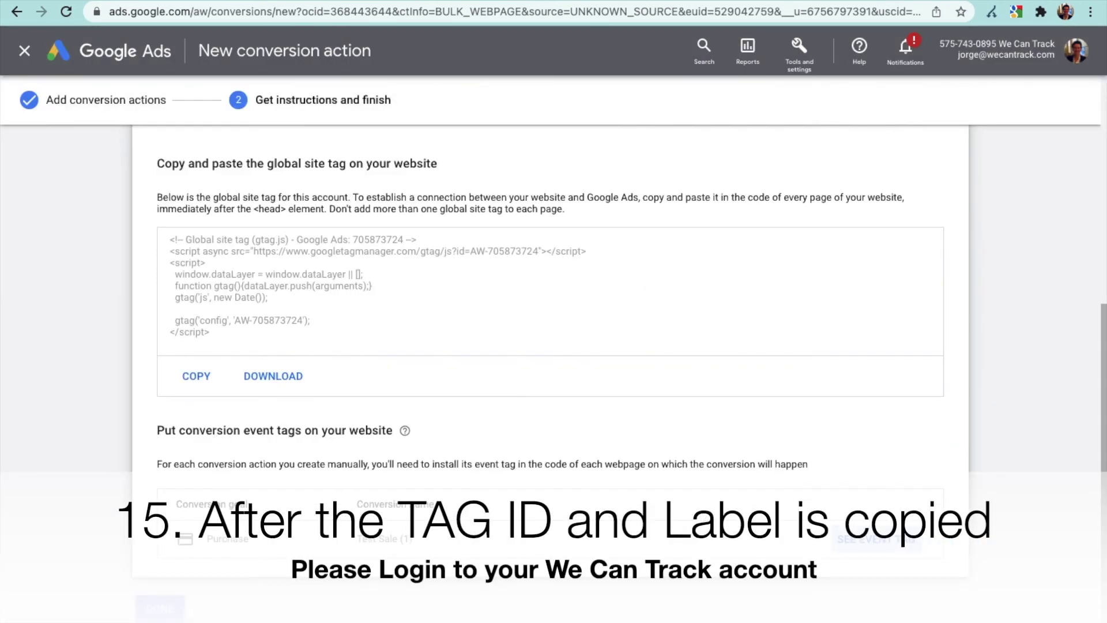
Finish the Google Ads setup, then paste the tag ID and label into insurances.nl's WeCanTrack settings.
left_click(159, 606)
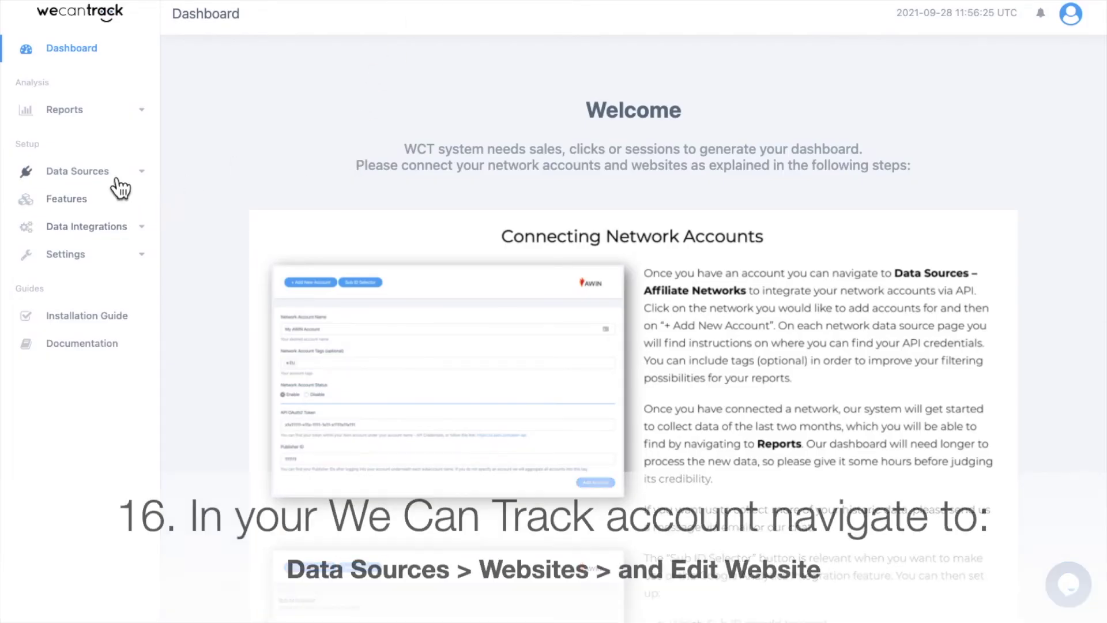
left_click(113, 174)
left_click(67, 222)
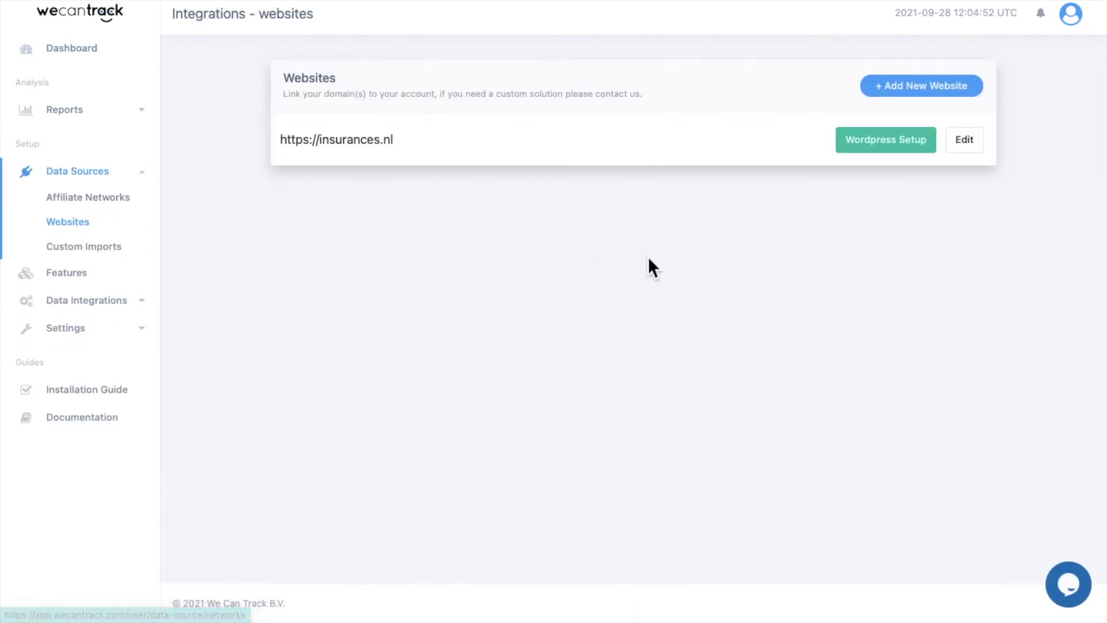
left_click(964, 139)
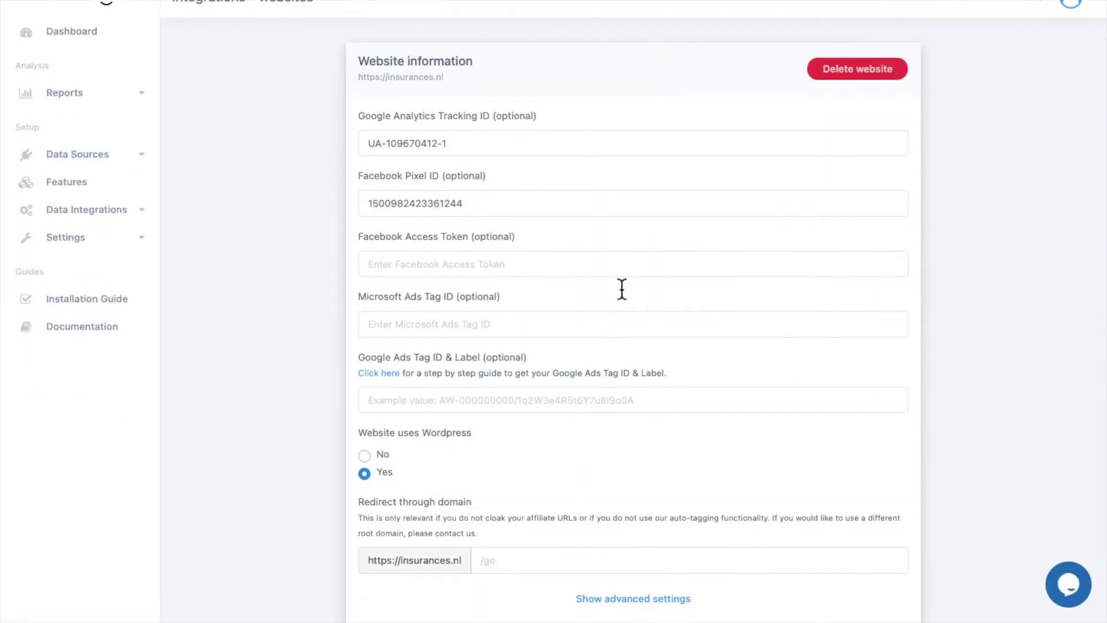
scroll(620, 290, "down", 2)
left_click(579, 300)
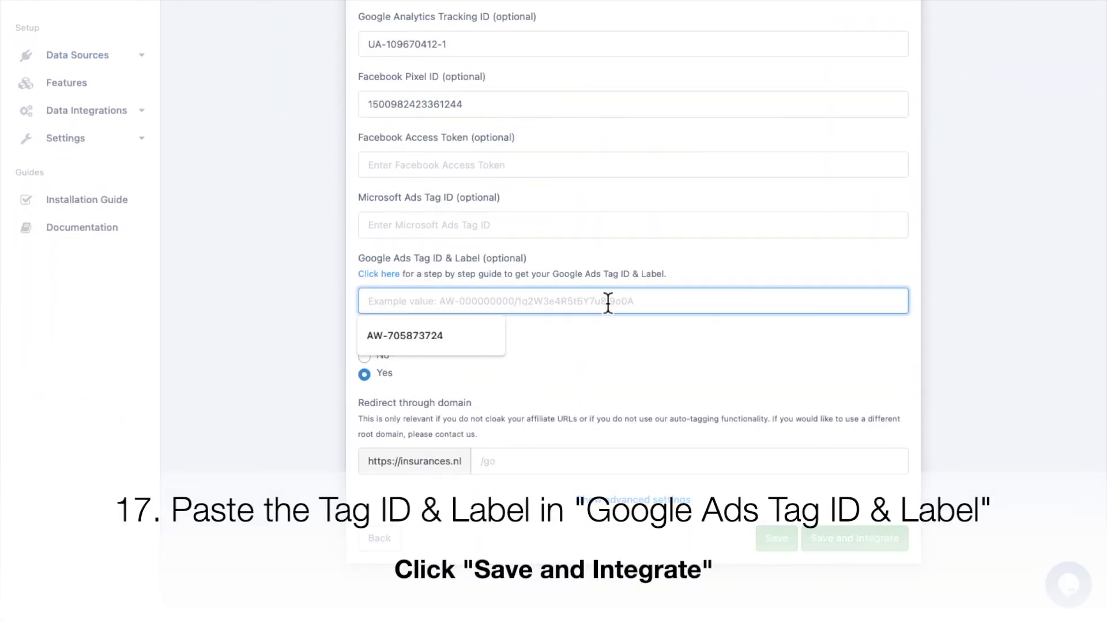
key("ctrl+v")
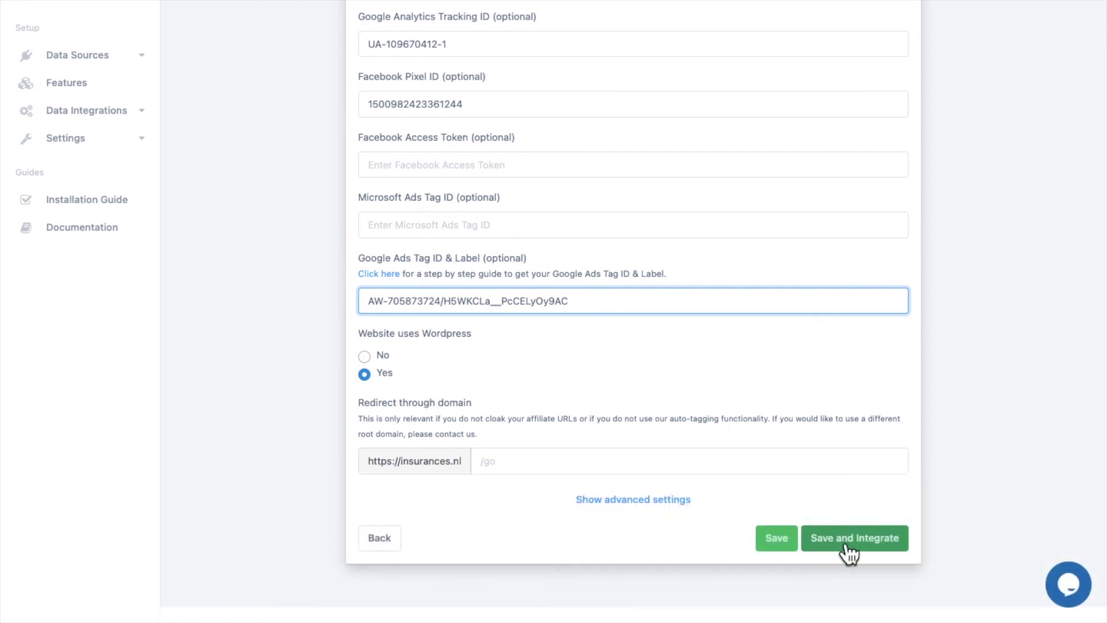
left_click(849, 541)
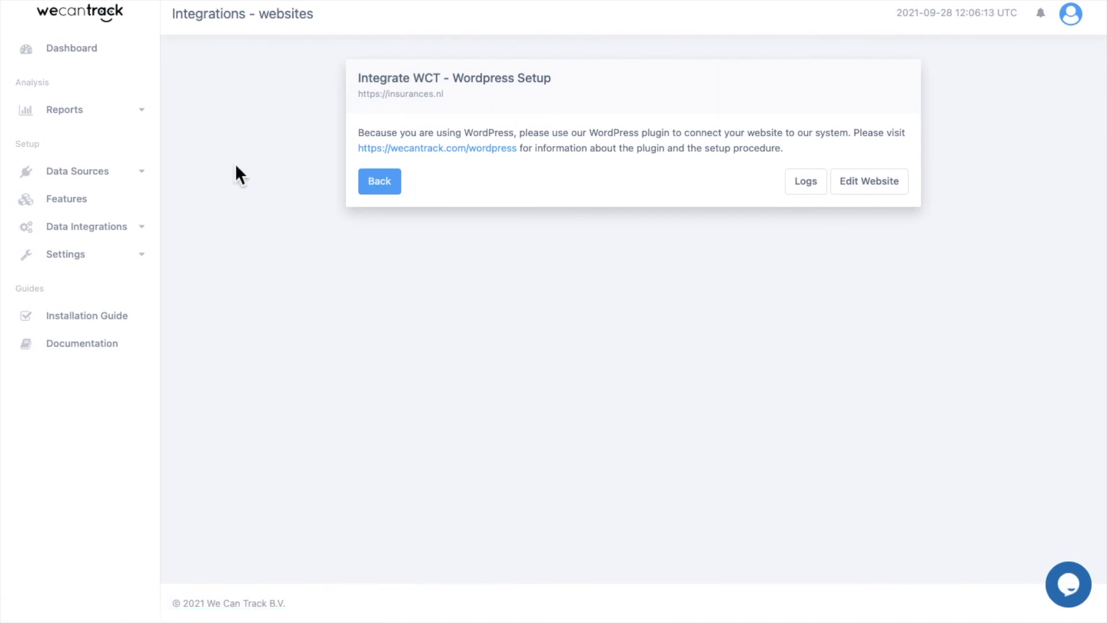
Open the Features page from WeCanTrack's left sidebar.
left_click(91, 204)
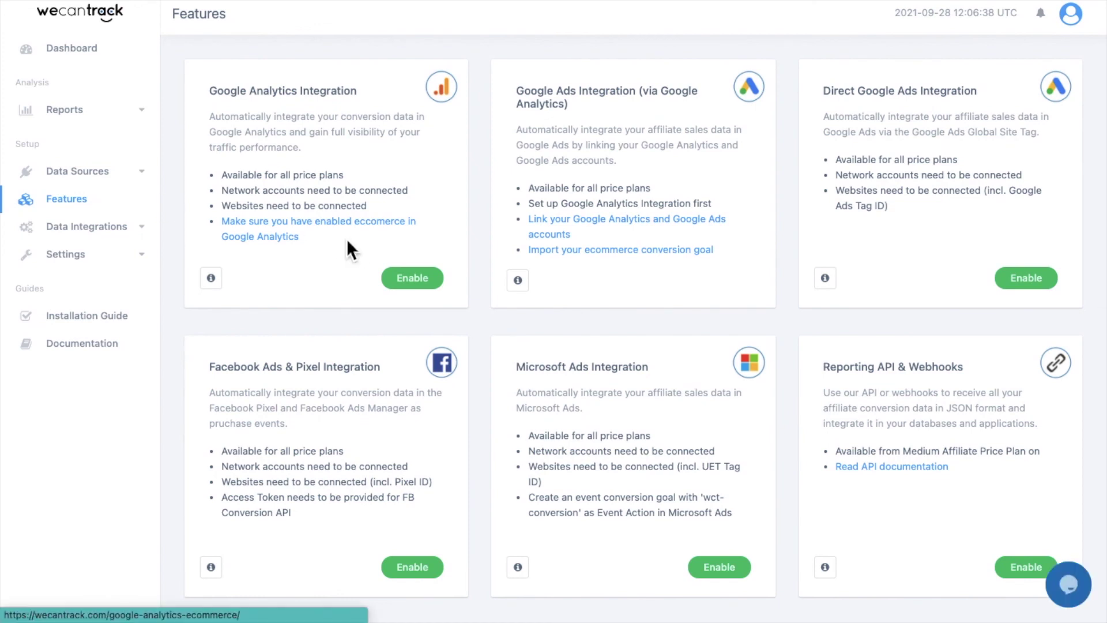